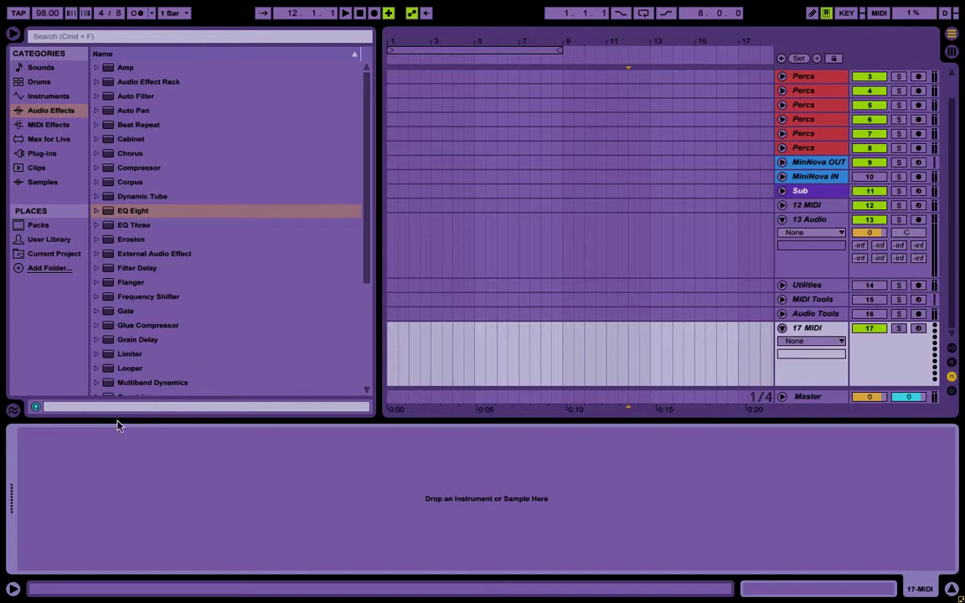
Add an EQ Eight to the 17 MIDI track and group it into an Audio Effect Rack
drag(124, 211, 252, 529)
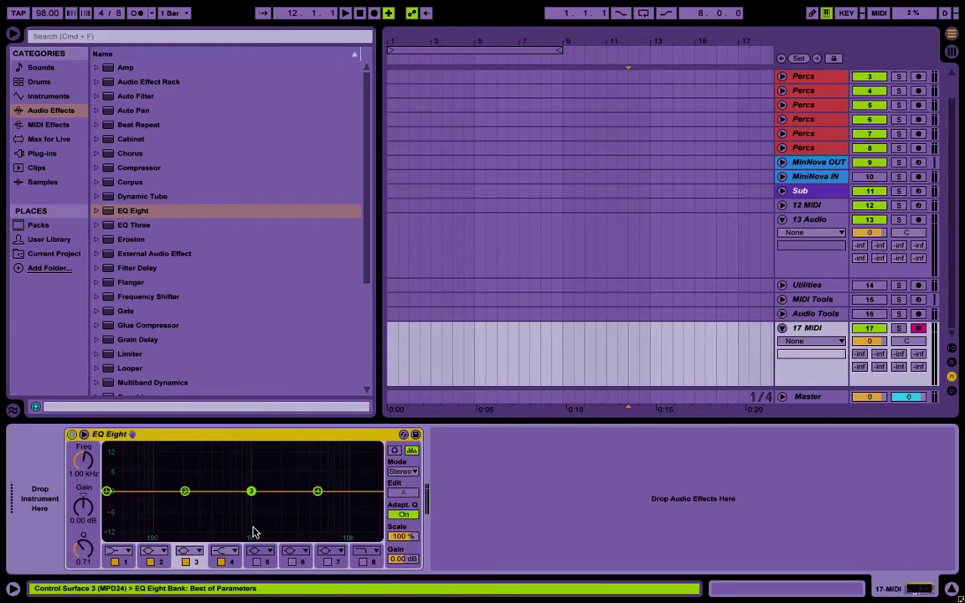
click(123, 439)
key(super+g)
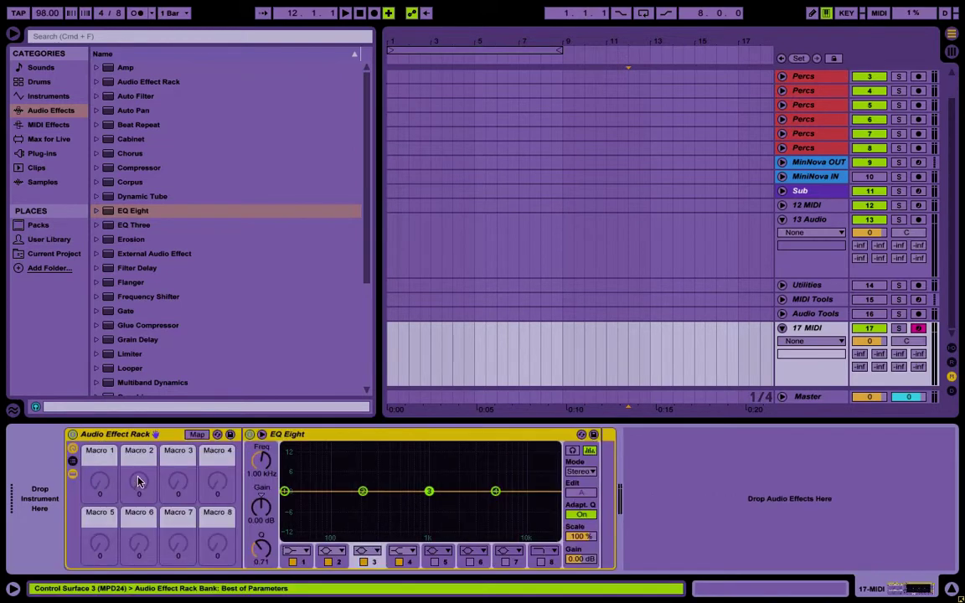
click(197, 434)
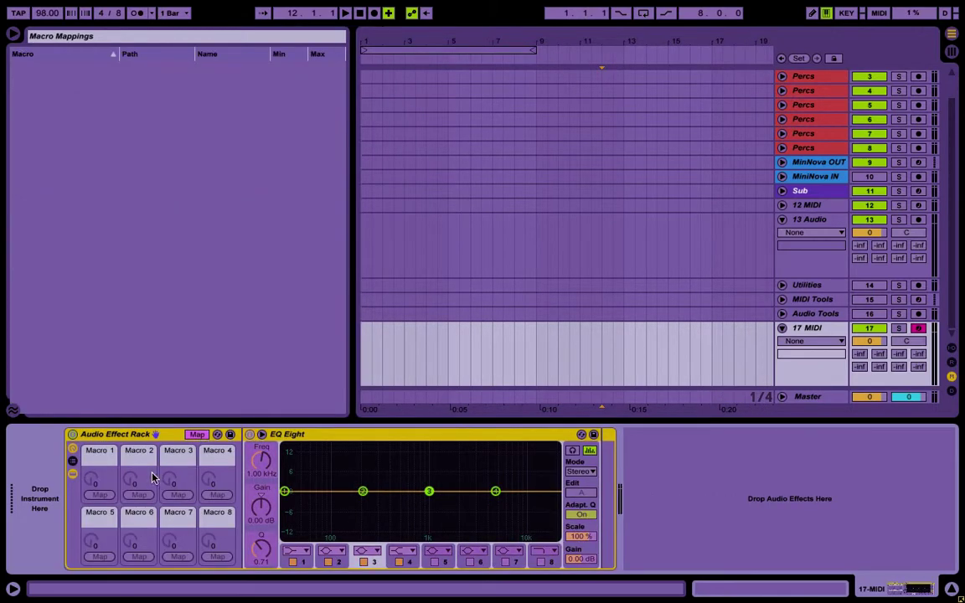
click(250, 434)
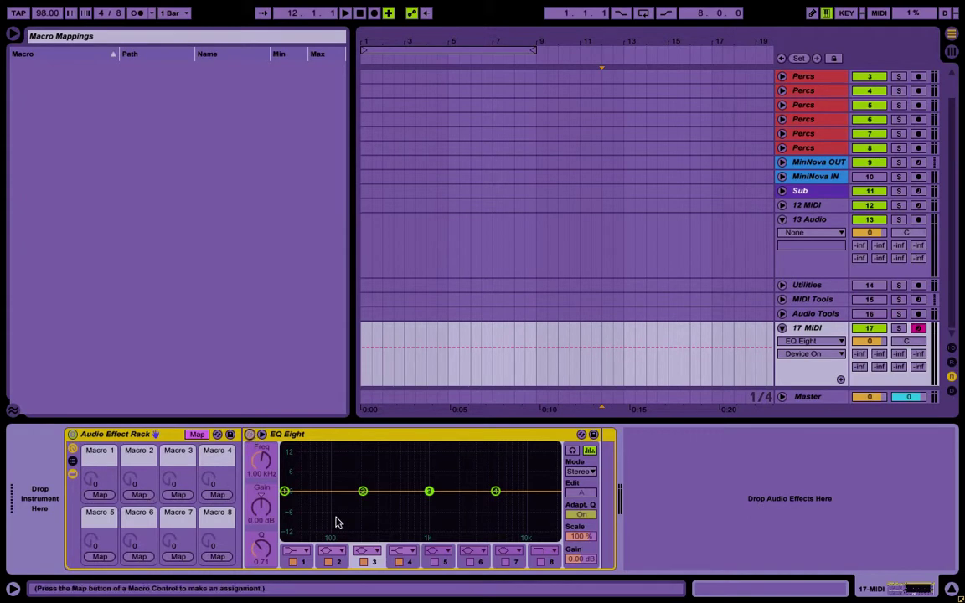
click(99, 495)
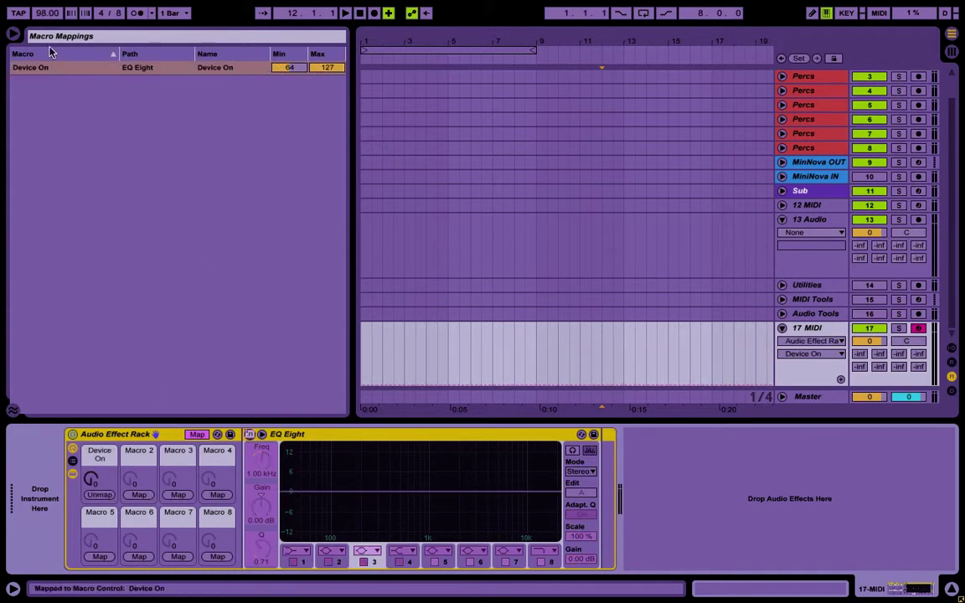
click(14, 36)
click(14, 36)
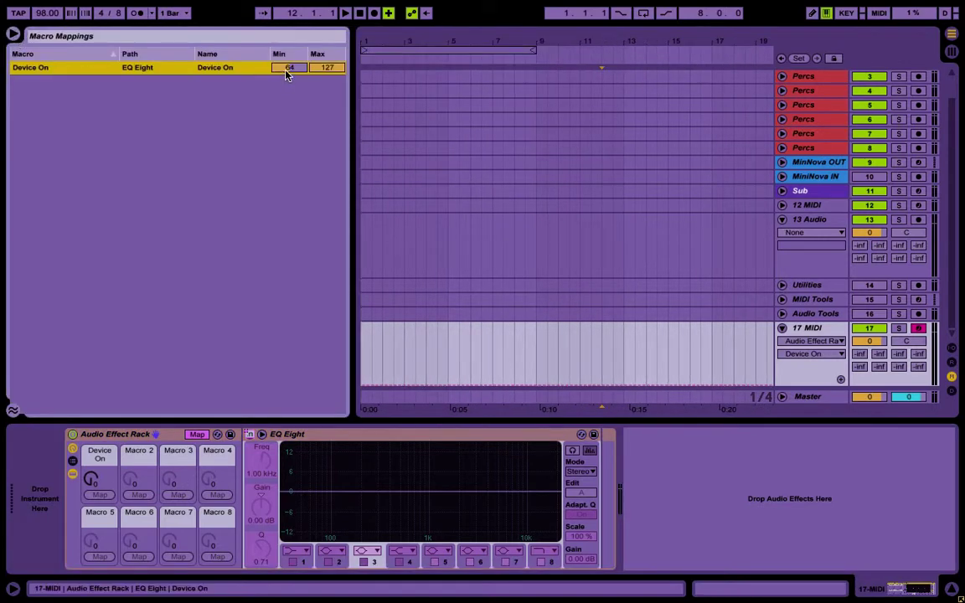
Set the Device On macro mapping's range to minimum 1 and maximum 0, and try out the macro knob
drag(287, 69, 287, 126)
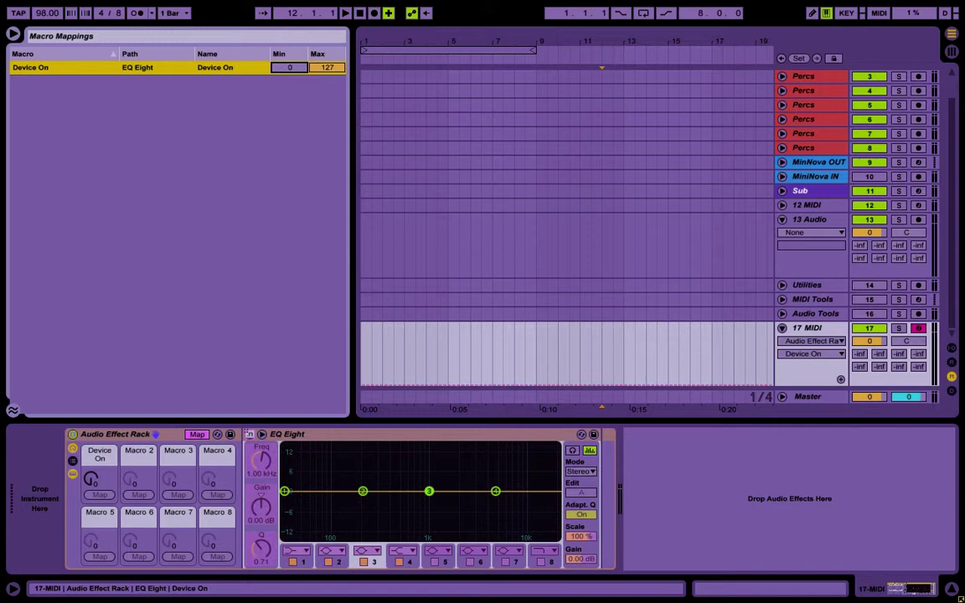
key(Up)
drag(333, 71, 333, 176)
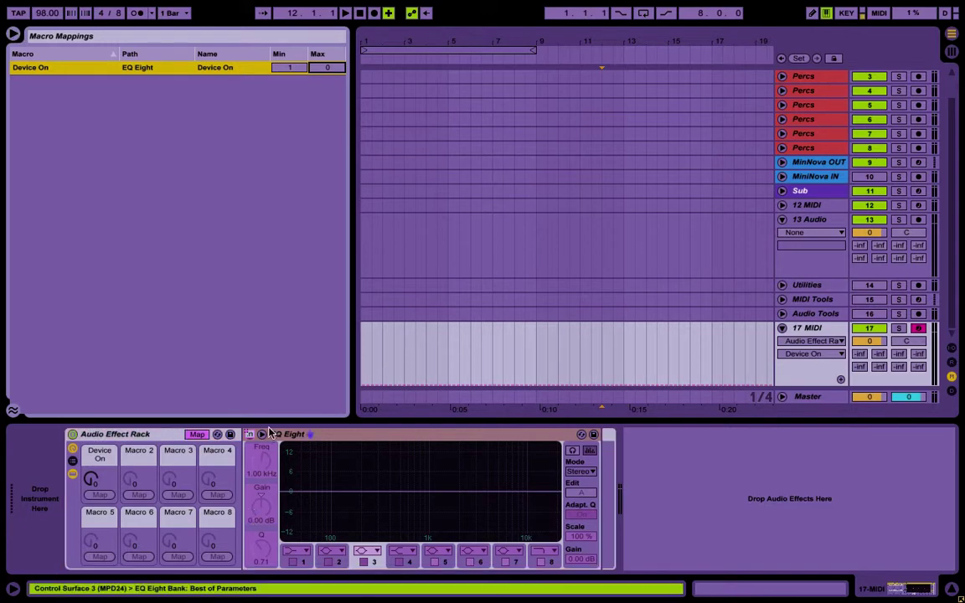
click(197, 433)
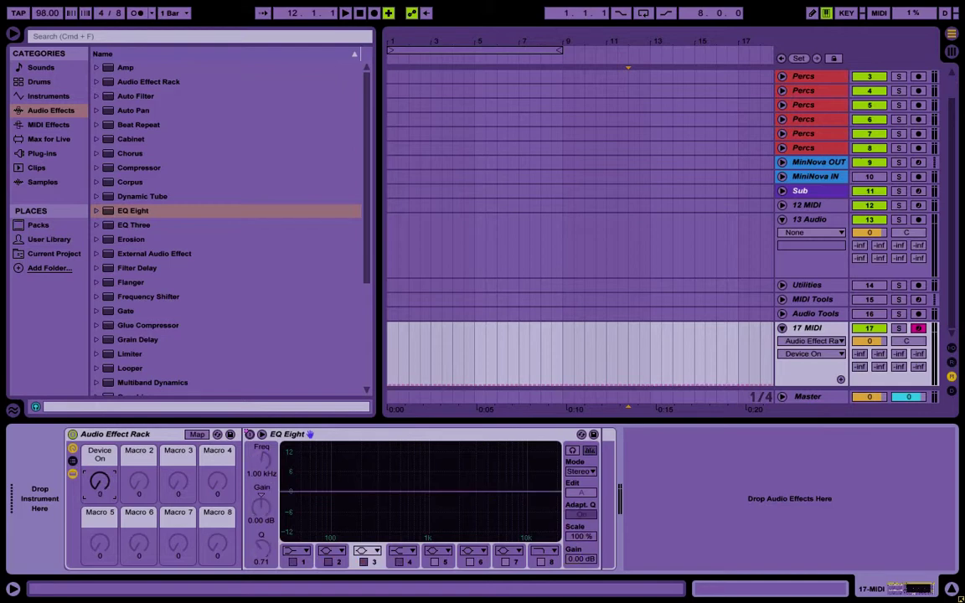
drag(107, 482, 99, 436)
Set the Device On macro mapping's minimum to 0 and try the macro knob outside mapping mode
click(196, 434)
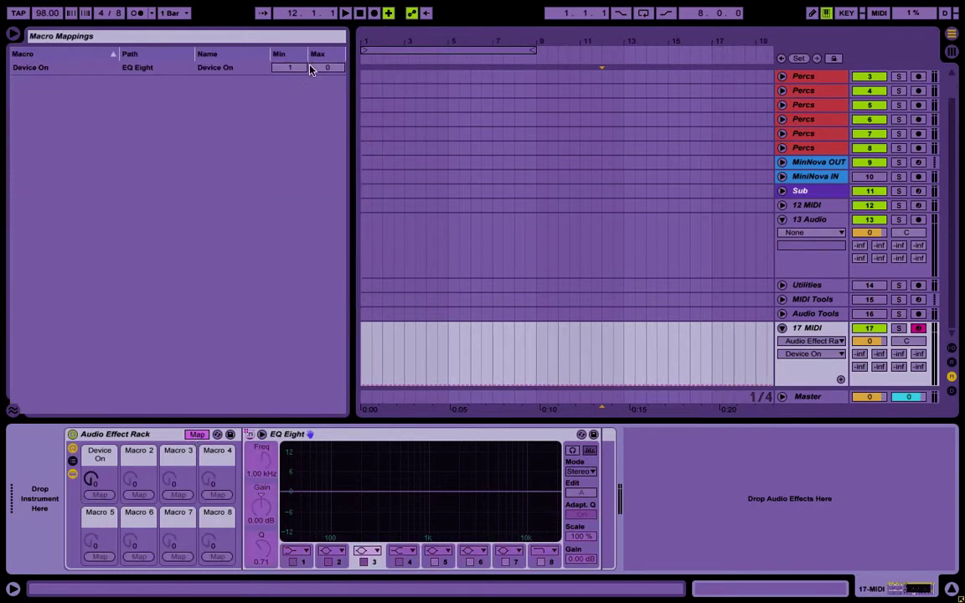
click(291, 68)
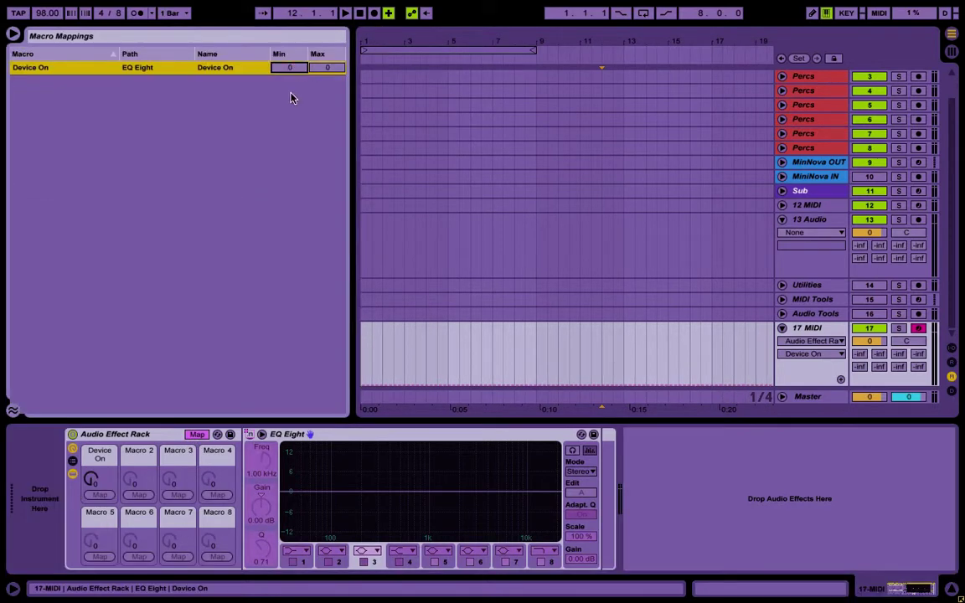
click(196, 434)
drag(96, 482, 99, 495)
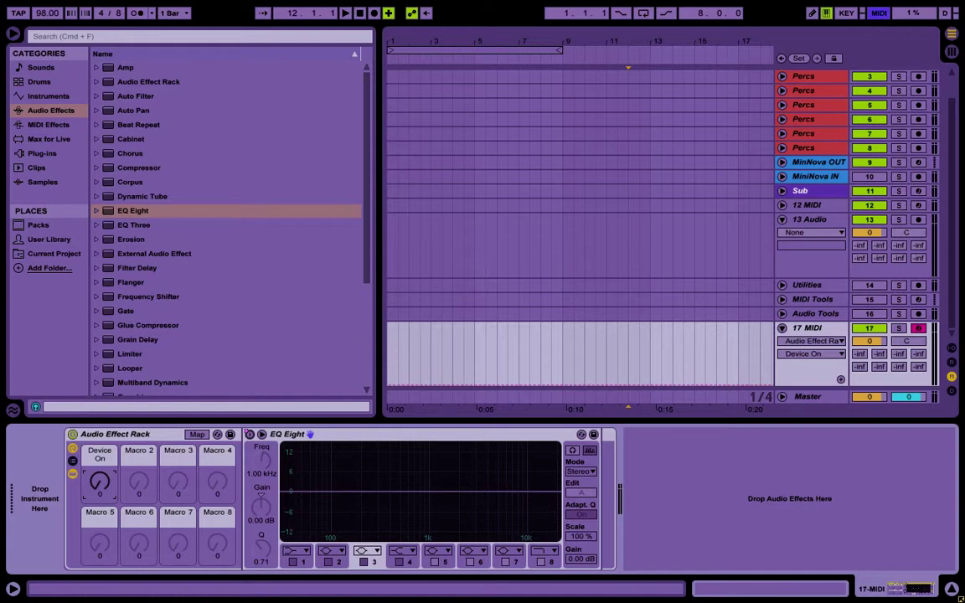
Assign the Device On macro to MIDI CC 113 on channel 16, with minimum 127 and maximum 0
click(879, 13)
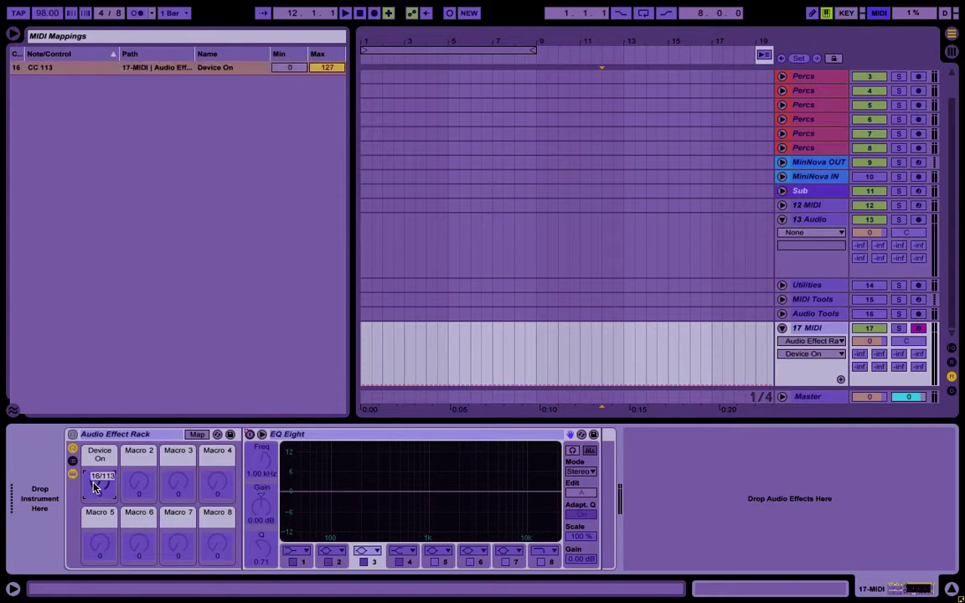
click(294, 68)
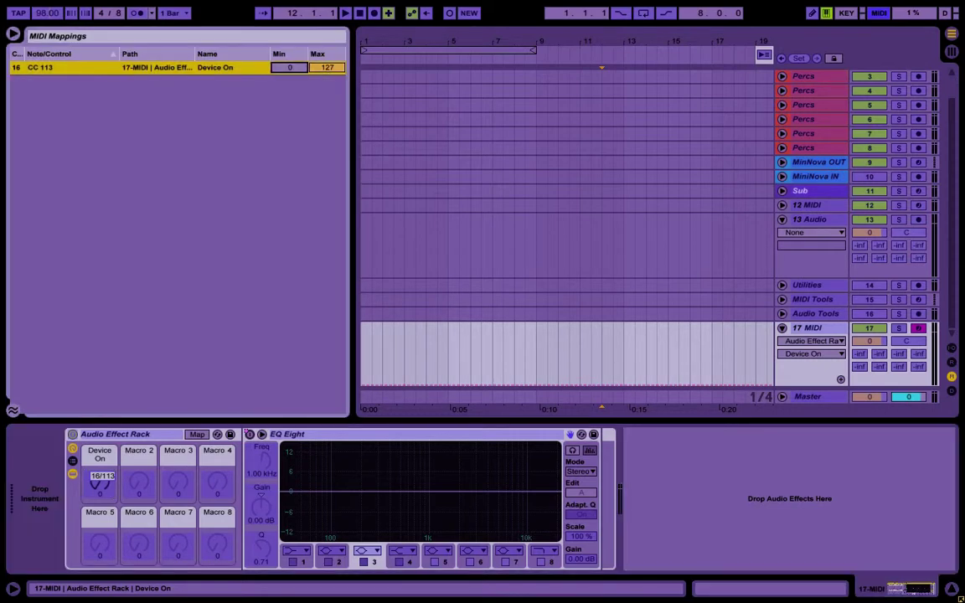
drag(315, 67, 315, 176)
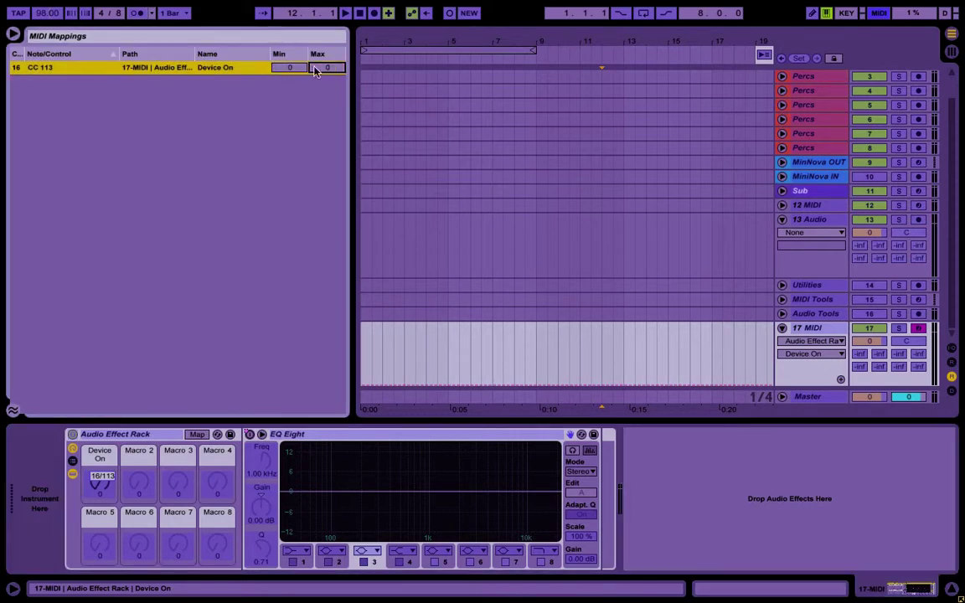
click(294, 69)
text(1)
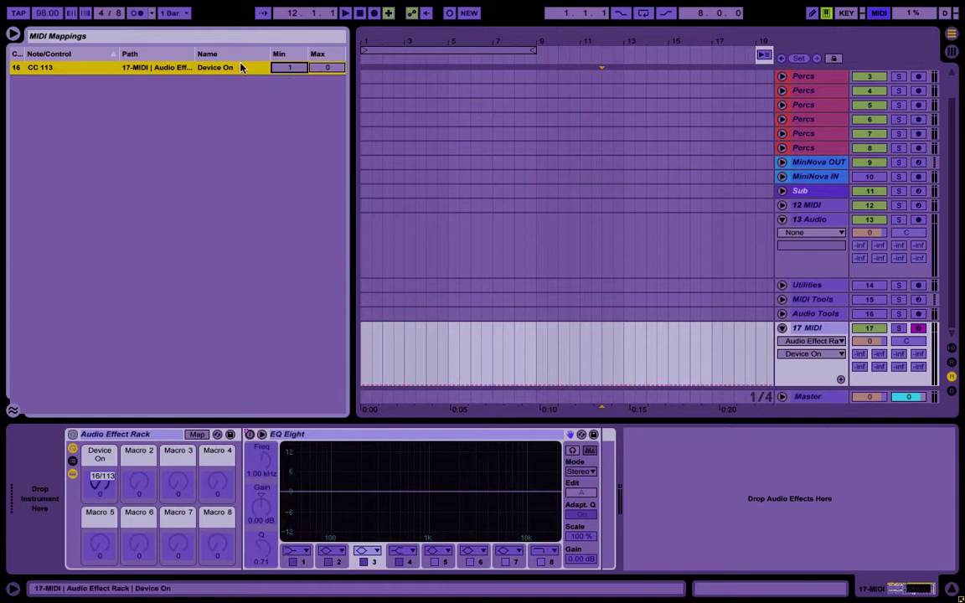
text(127)
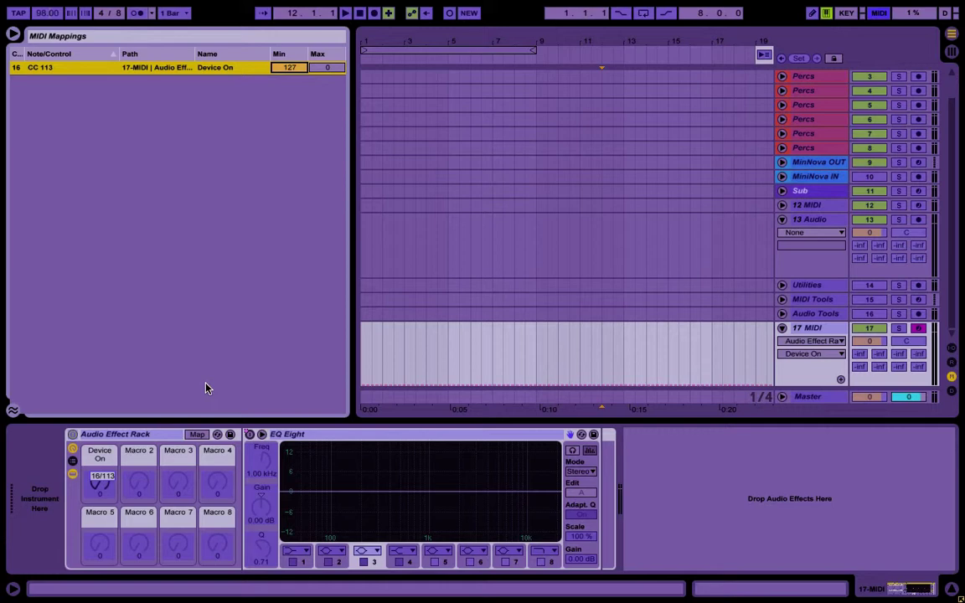
Review the rack's macro mapping range and check how the Device On macro responds outside mapping mode
click(197, 435)
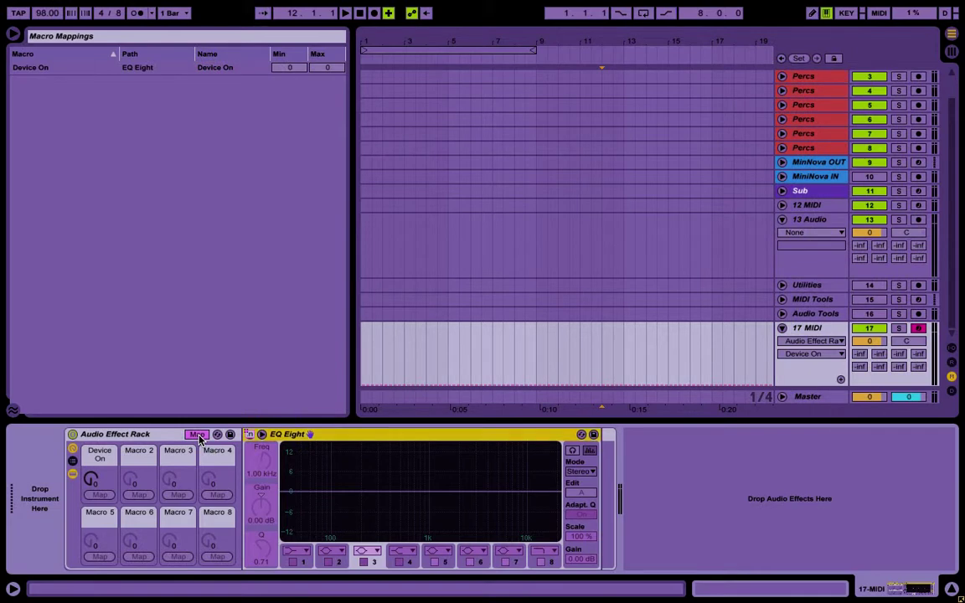
click(197, 435)
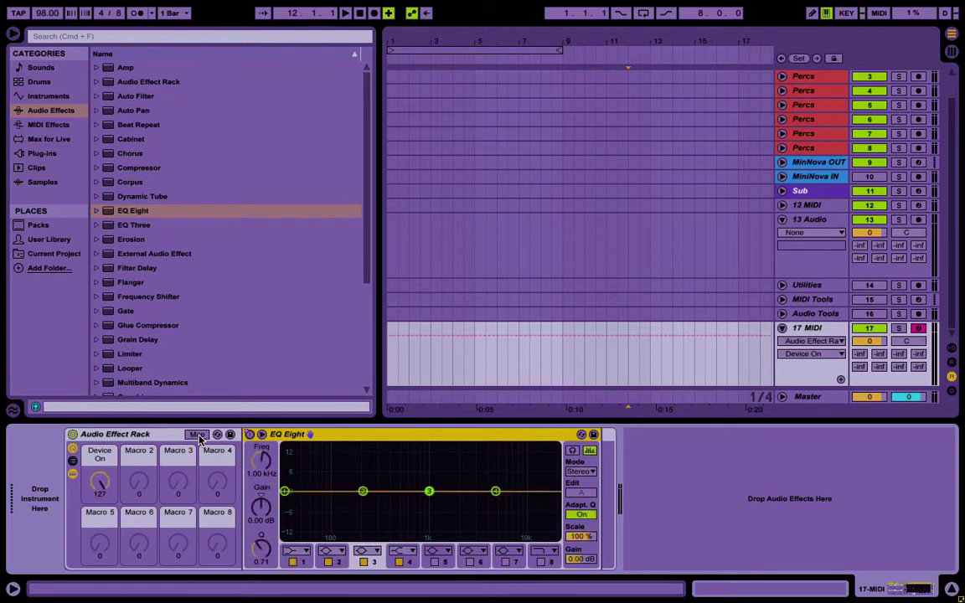
click(197, 435)
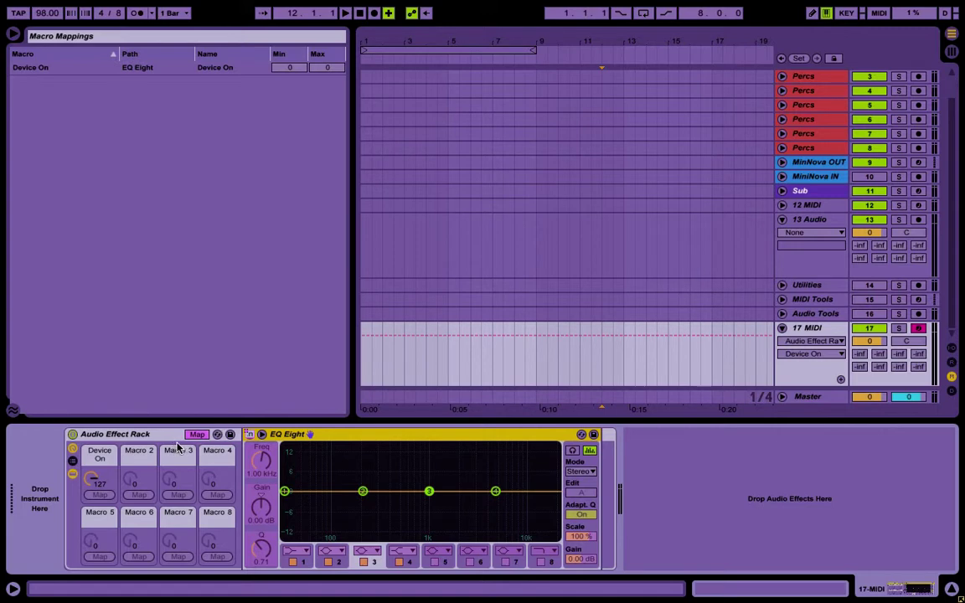
Set the CC 113 mapping's range to minimum 0 and maximum 127, and turn the Device On macro down to 0
key(ctrl+m)
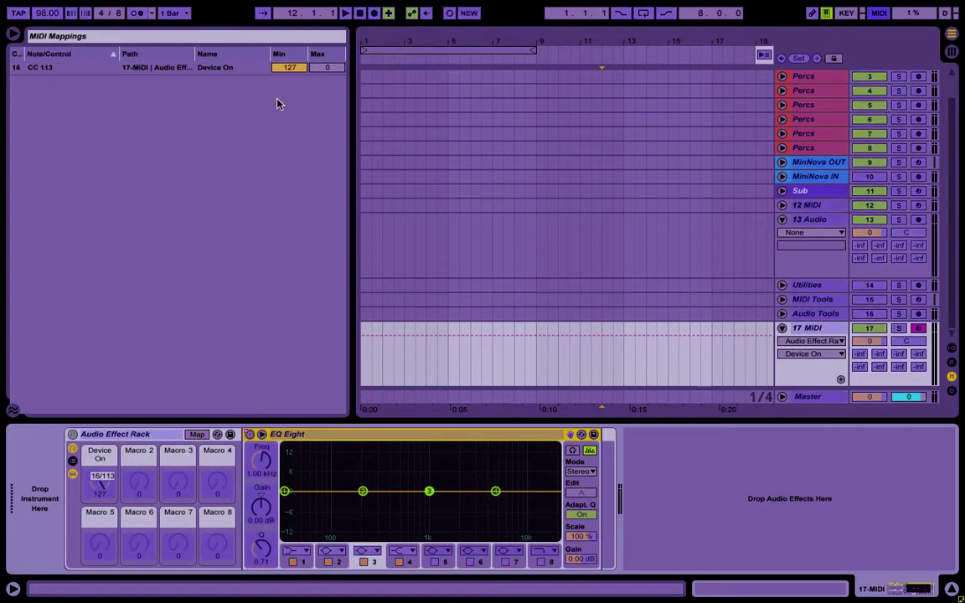
drag(289, 67, 370, 7)
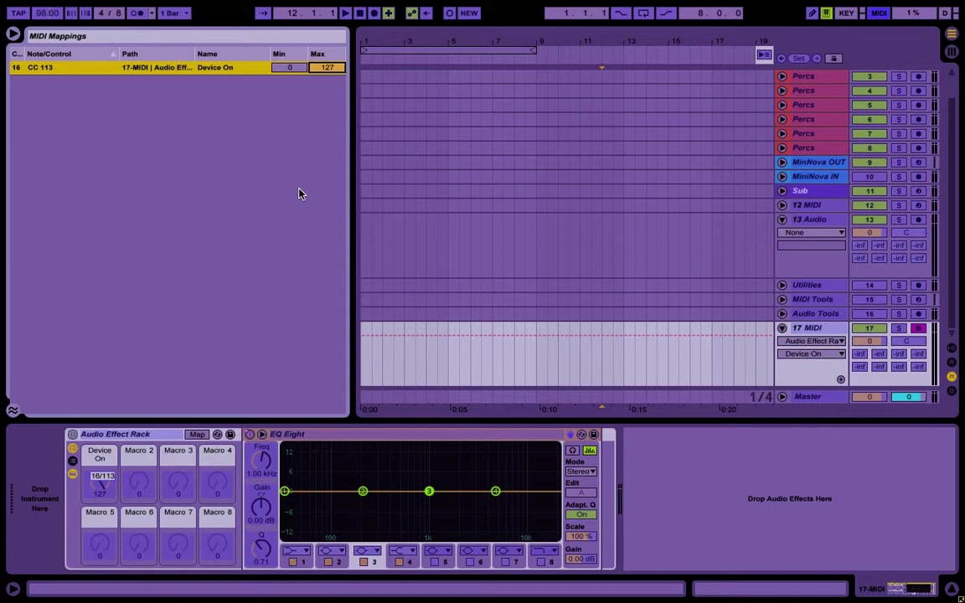
key(super+m)
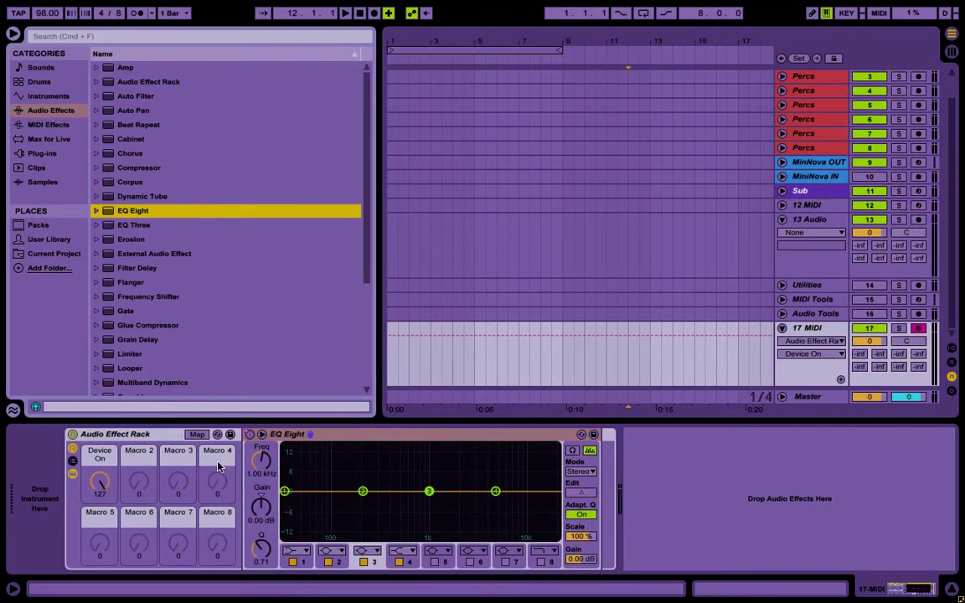
click(97, 483)
drag(96, 483, 96, 570)
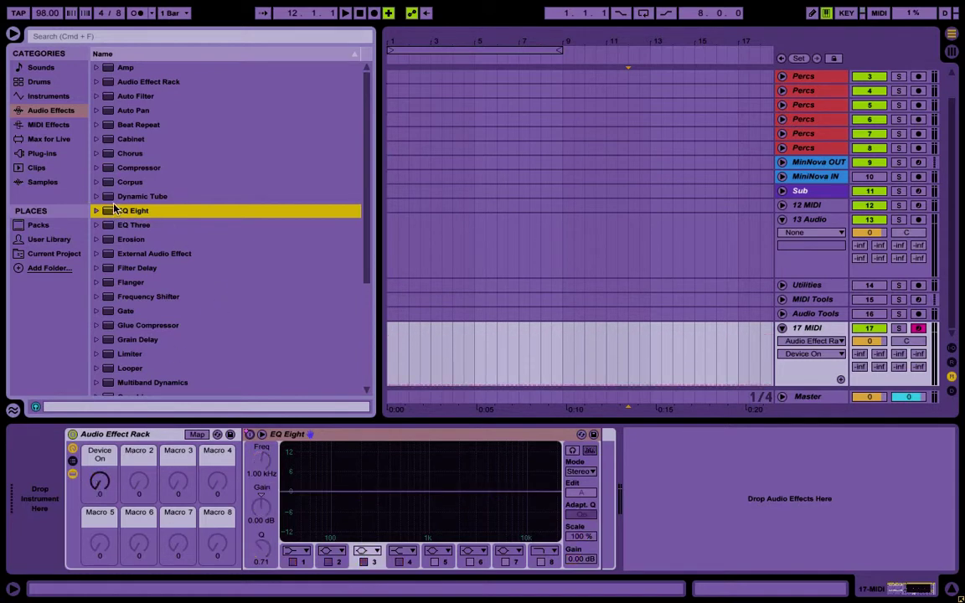
Compare the MIDI and macro mappings, and set the CC 113 mapping's maximum to 1
key(ctrl+m)
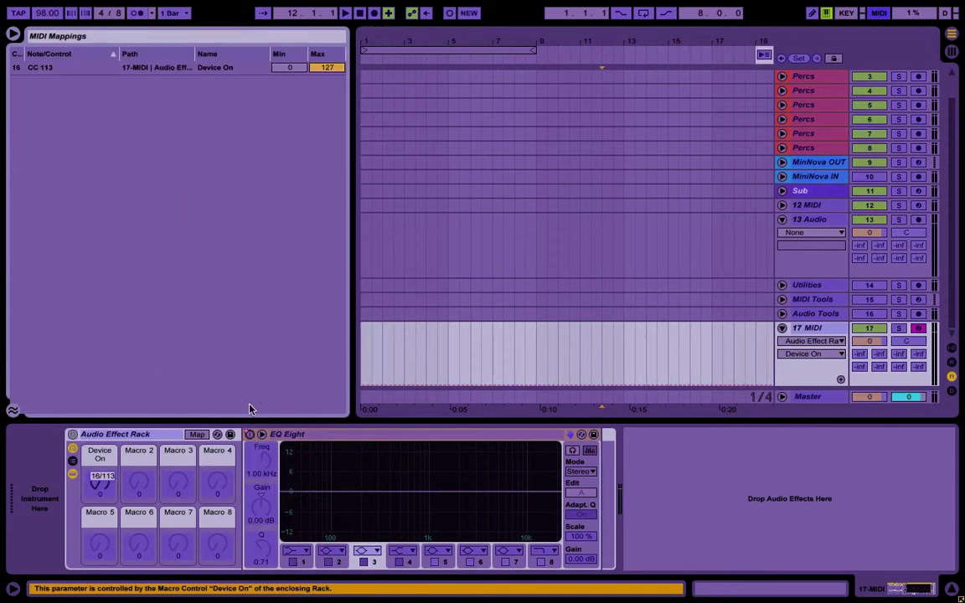
click(194, 435)
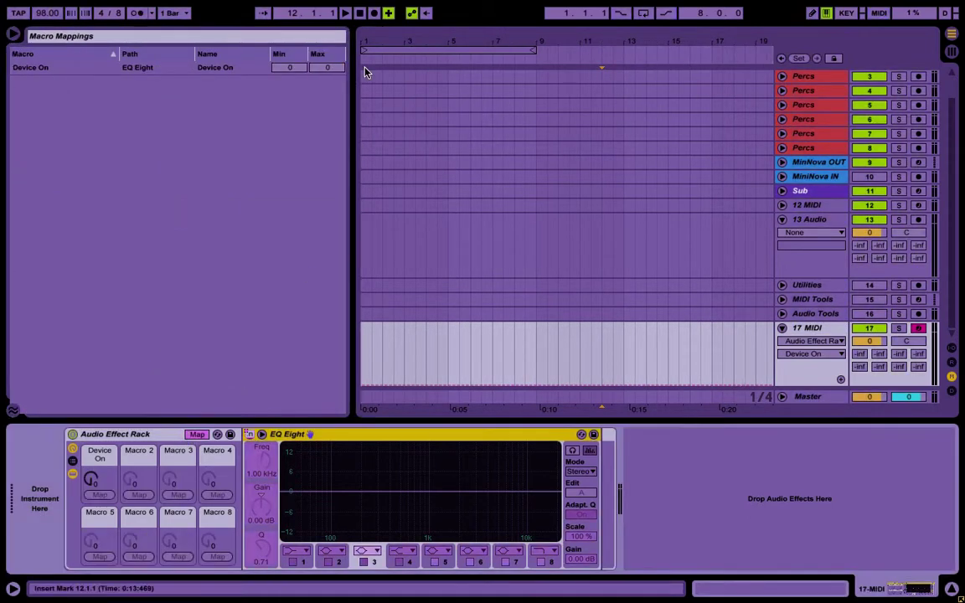
click(195, 435)
click(323, 68)
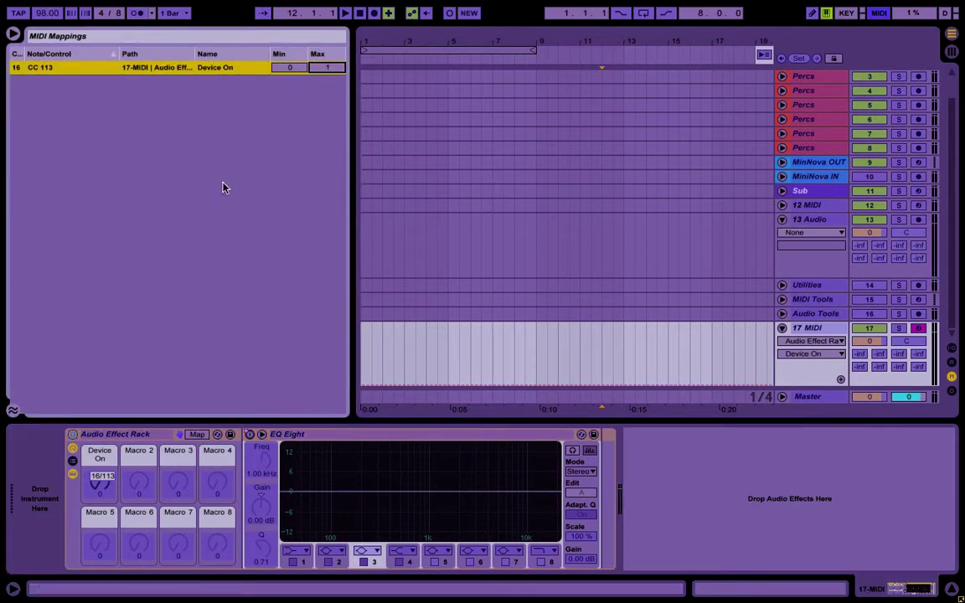
key(ctrl+m)
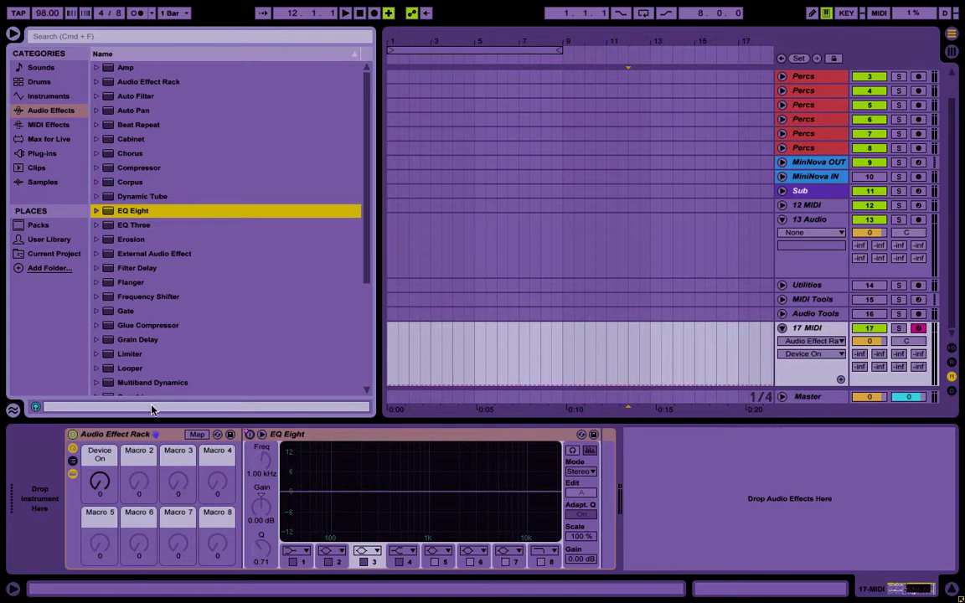
Set the Device On MIDI mapping's maximum to 127 and reassign the macro to CC 74 on channel 1
key(super+m)
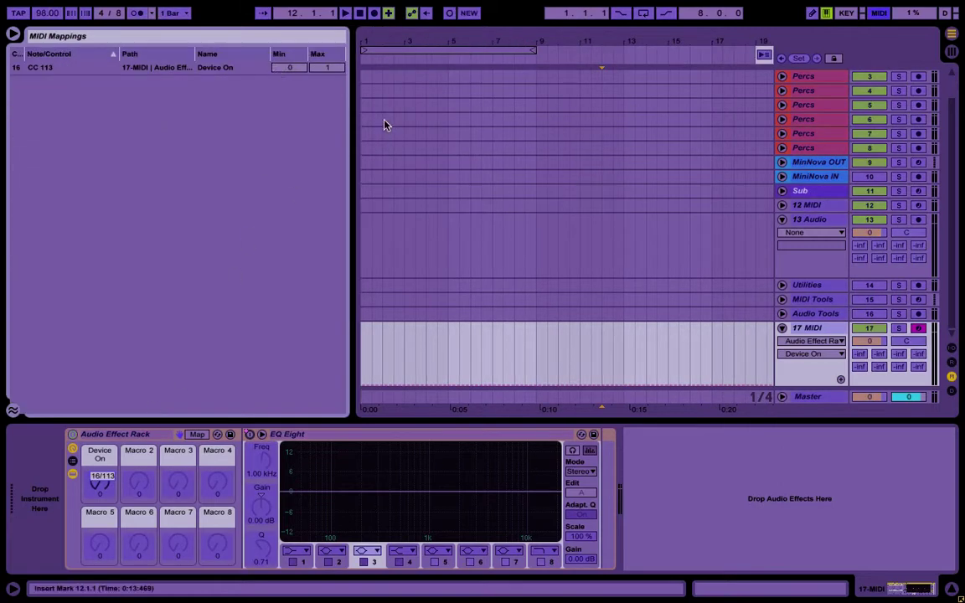
drag(327, 67, 334, 6)
drag(336, 80, 333, 4)
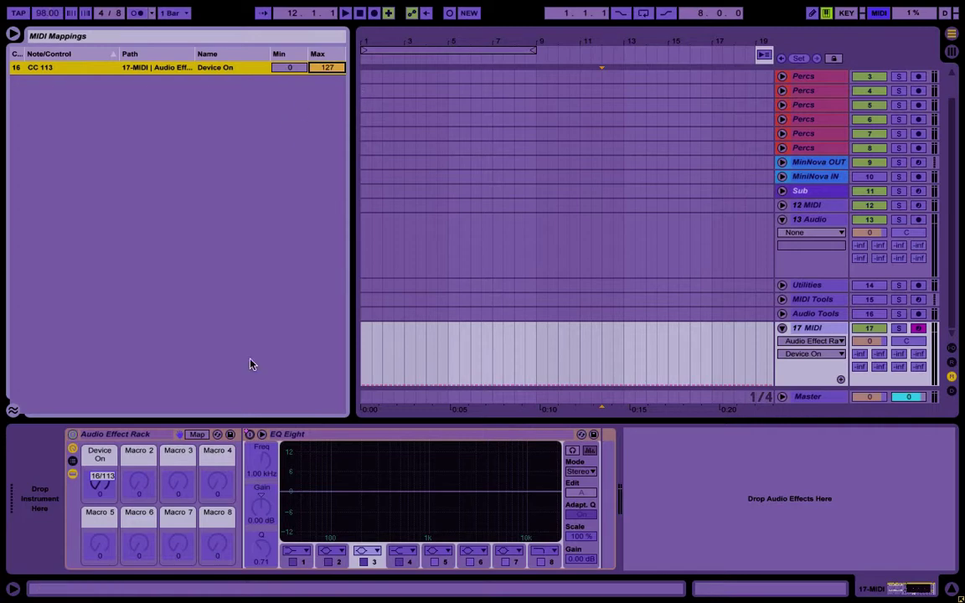
click(106, 491)
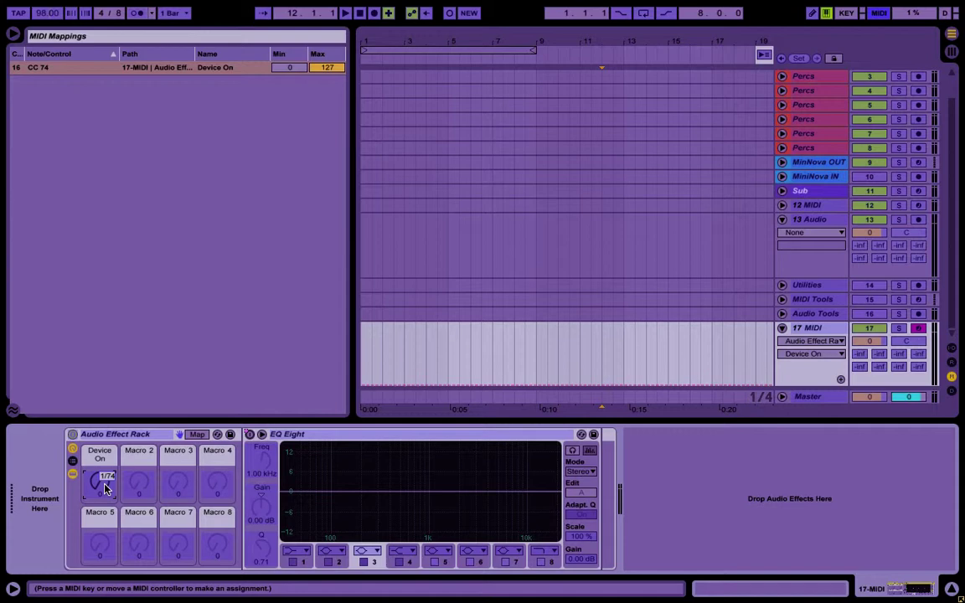
key(super+m)
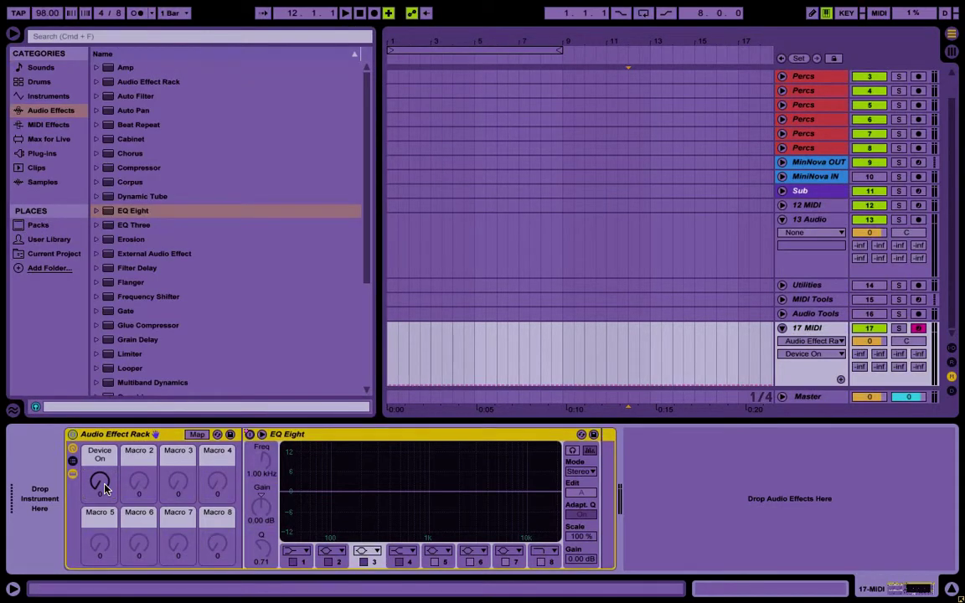